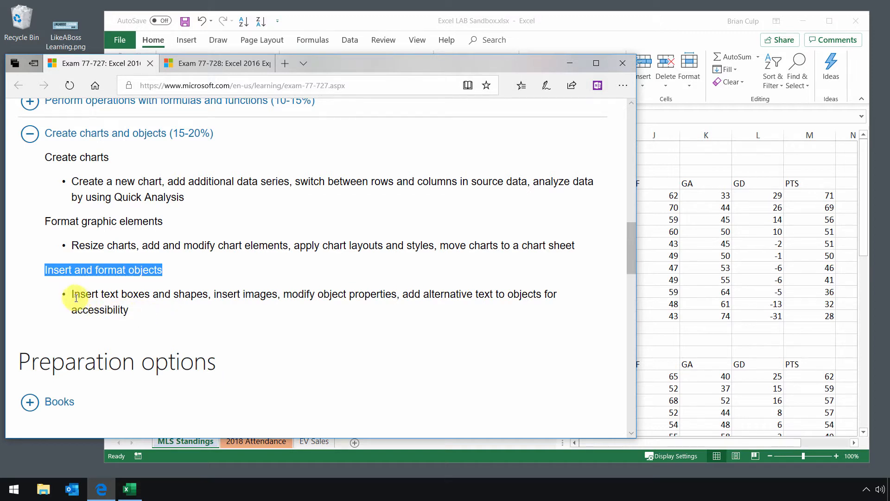
Review the exam objectives for inserting text boxes and adding alternative text to objects
{"action": "left_click_drag", "start_coordinate": [73, 295], "coordinate": [149, 297]}
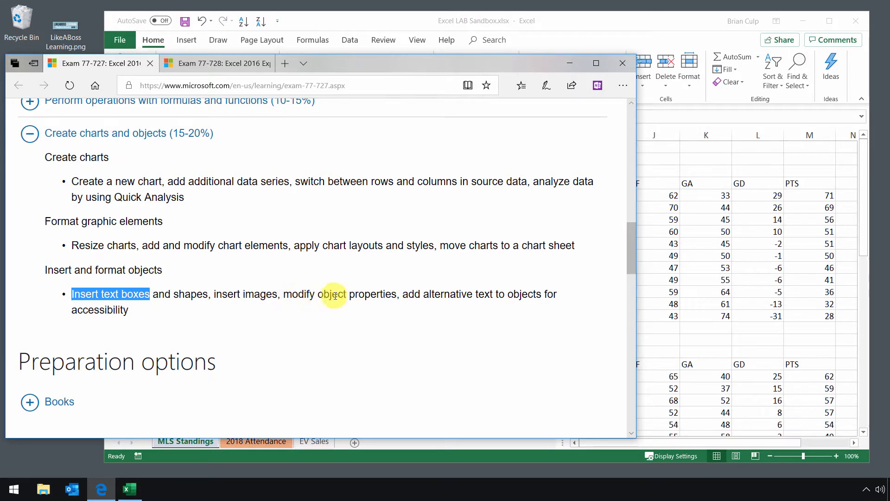
{"action": "left_click_drag", "start_coordinate": [424, 295], "coordinate": [501, 298]}
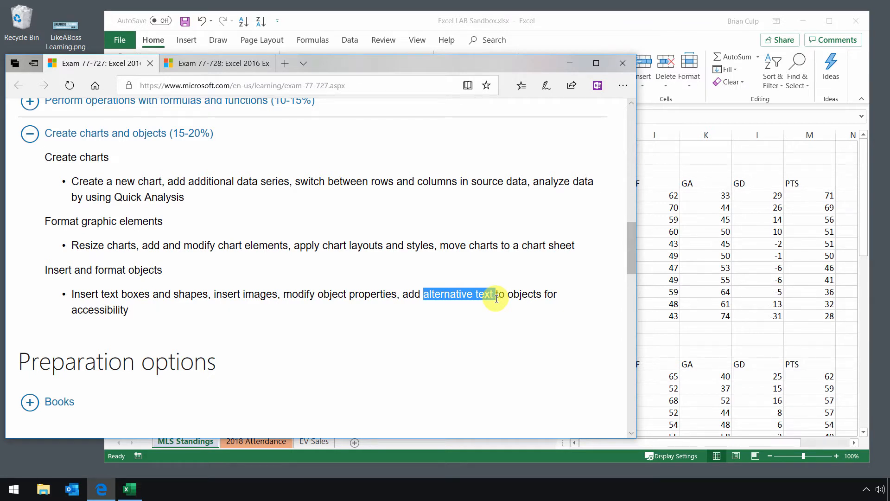
{"action": "left_click_drag", "start_coordinate": [496, 297], "coordinate": [497, 297]}
Switch to Excel and insert a text box reading "MLS Standings 2018" beside the Eastern Conference team names
{"action": "left_click", "coordinate": [334, 22]}
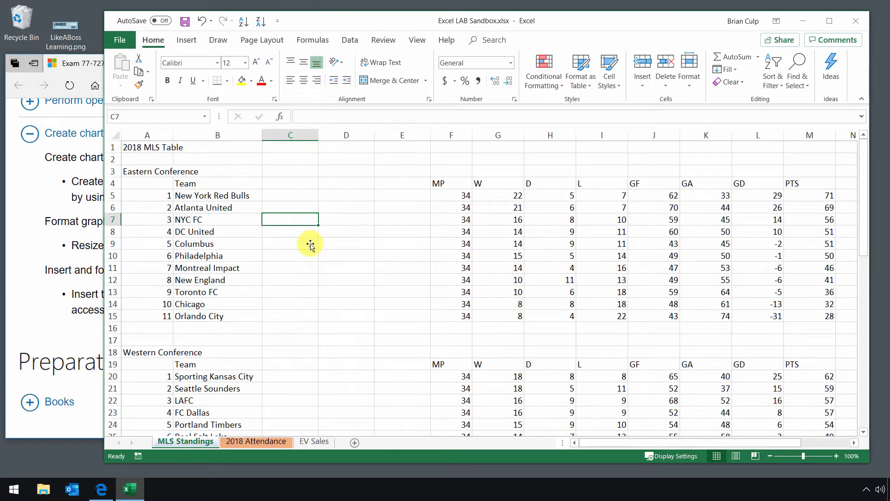
{"action": "left_click", "coordinate": [197, 44]}
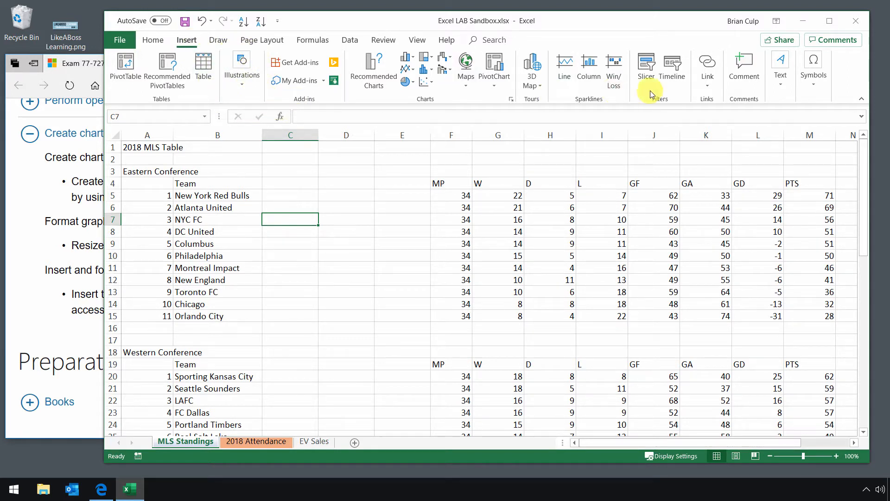
{"action": "left_click", "coordinate": [783, 88]}
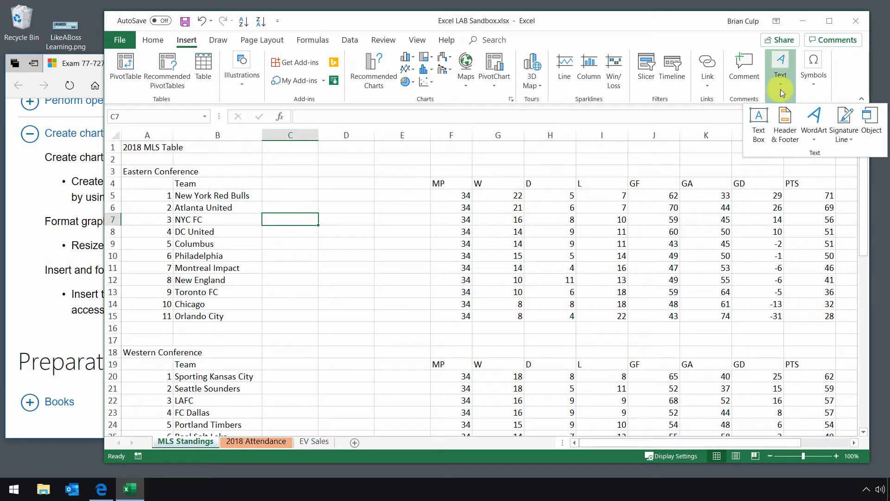
{"action": "left_click", "coordinate": [761, 120]}
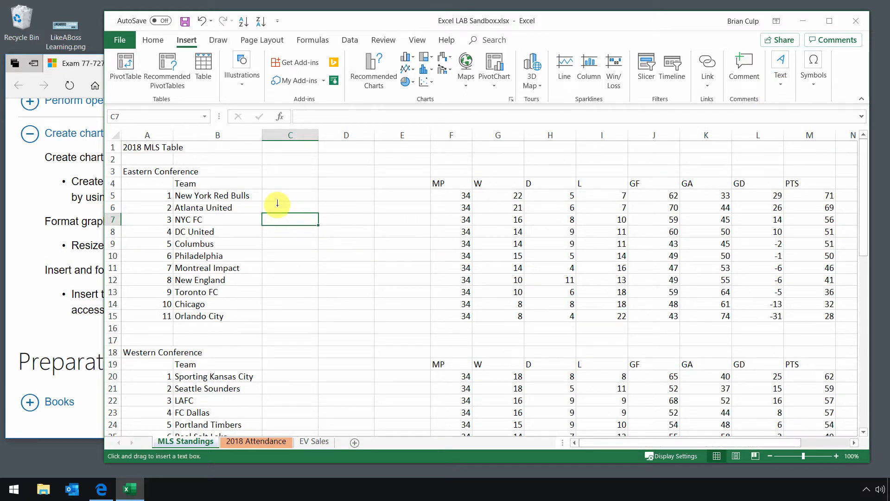
{"action": "left_click_drag", "start_coordinate": [277, 204], "coordinate": [381, 246]}
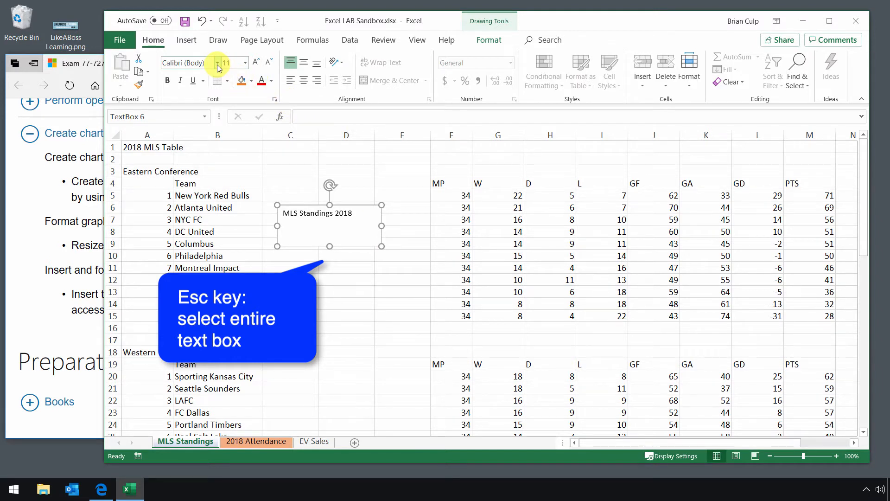
Format the text box with 16-point text centered horizontally and vertically, widening the box to about 2.35 inches
{"action": "left_click", "coordinate": [245, 63]}
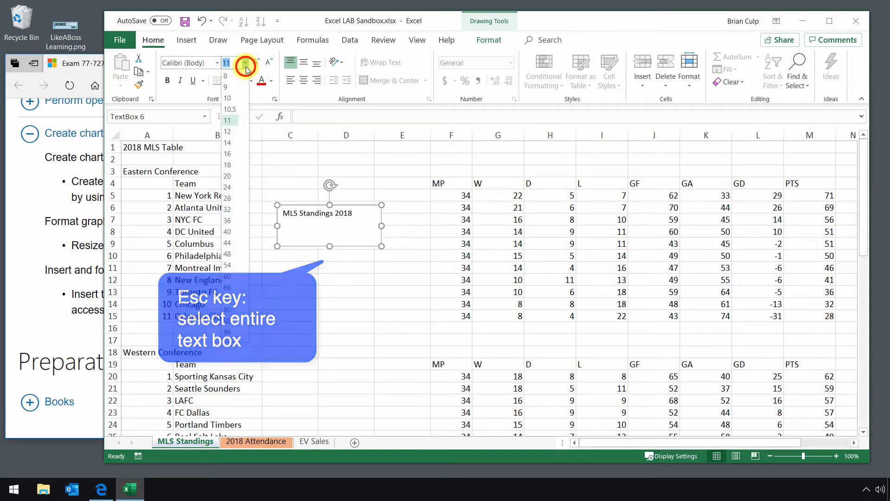
{"action": "left_click", "coordinate": [230, 155]}
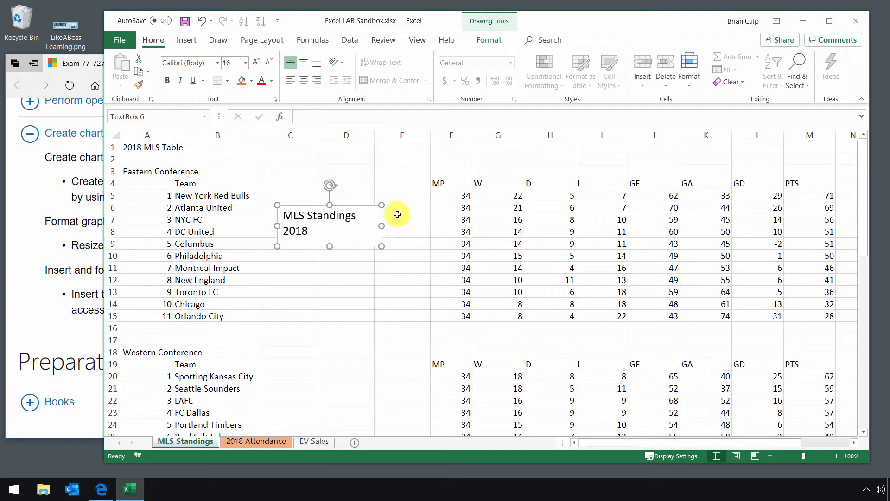
{"action": "left_click_drag", "start_coordinate": [381, 225], "coordinate": [408, 226]}
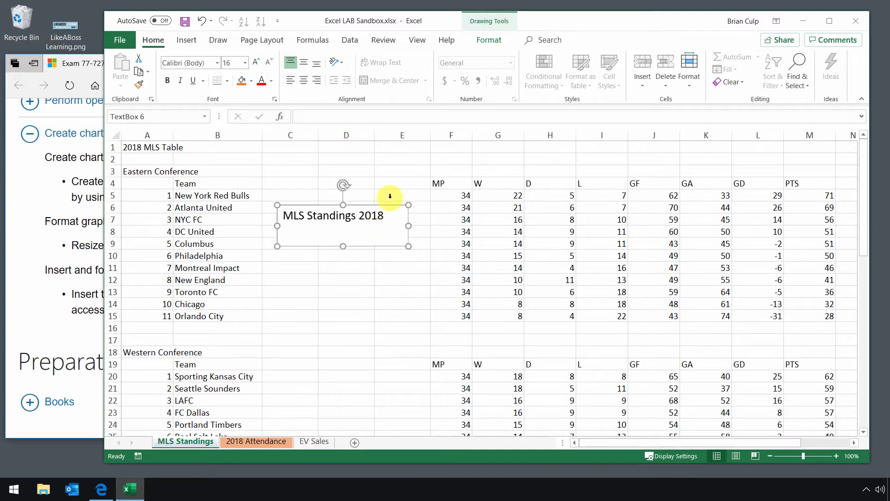
{"action": "left_click", "coordinate": [304, 82]}
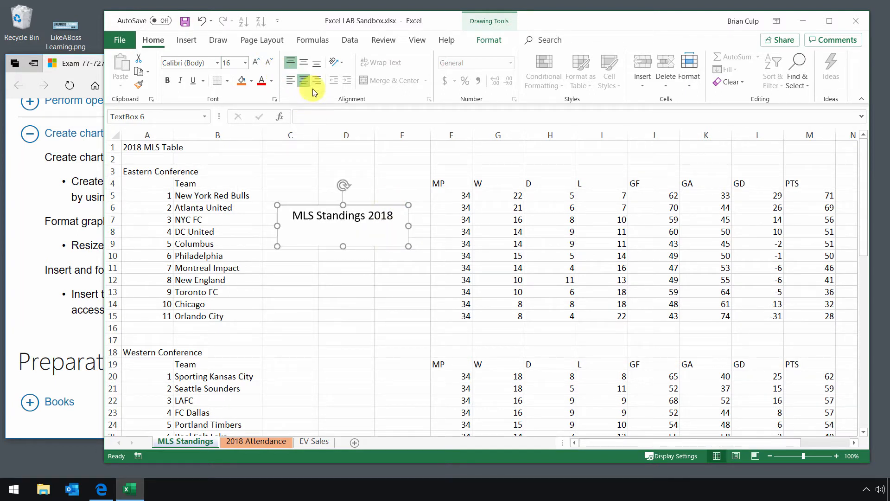
{"action": "left_click", "coordinate": [303, 62]}
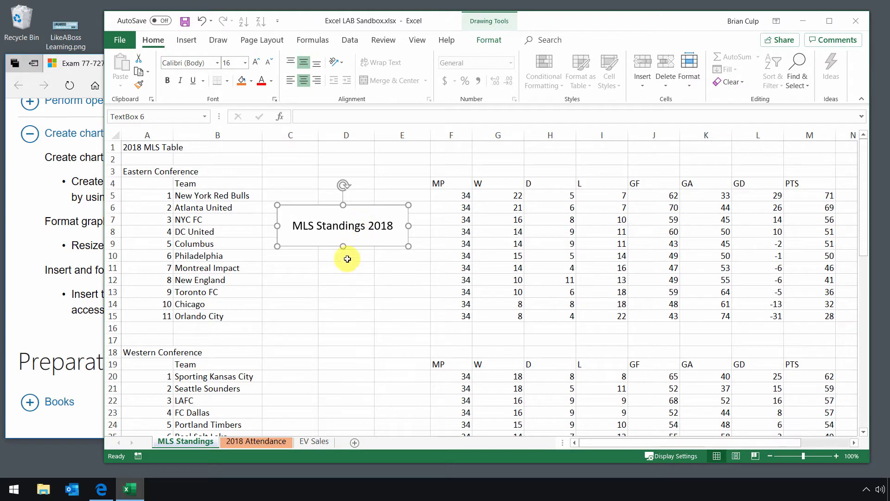
Apply the blue-outlined shape style to the text box and move it up to start around row 5
{"action": "left_click", "coordinate": [482, 40]}
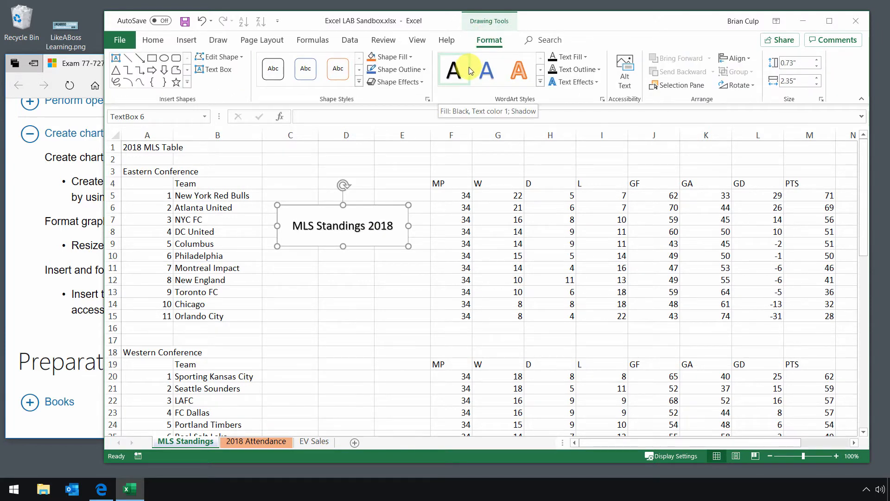
{"action": "left_click", "coordinate": [314, 83]}
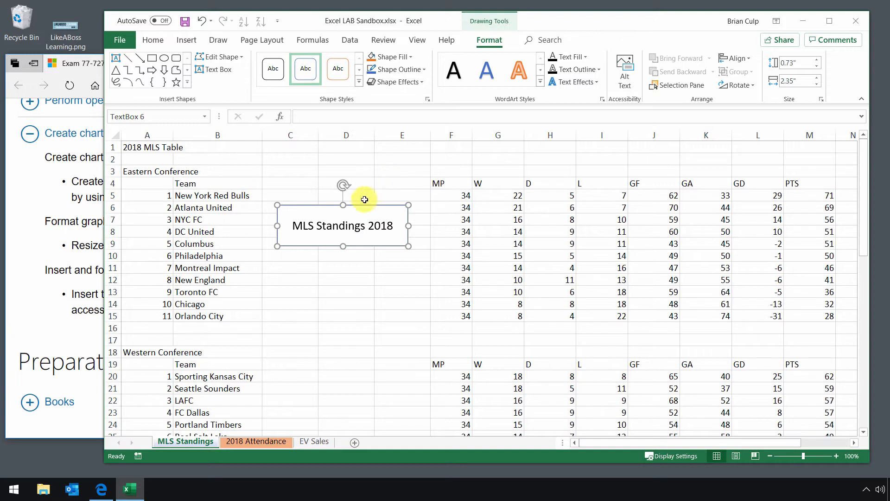
{"action": "left_click_drag", "start_coordinate": [343, 205], "coordinate": [328, 189]}
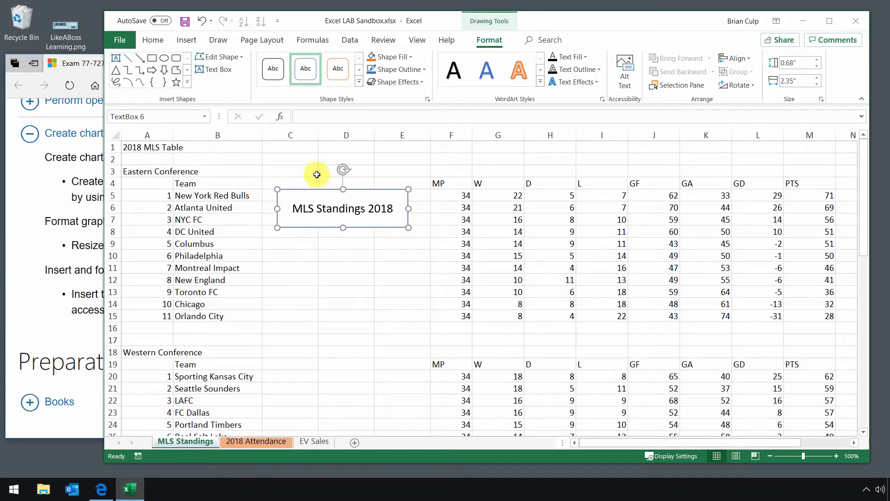
Draw a right block arrow about 1.5 inches wide and 0.41 inches high below the text box and delete it
{"action": "left_click", "coordinate": [192, 41]}
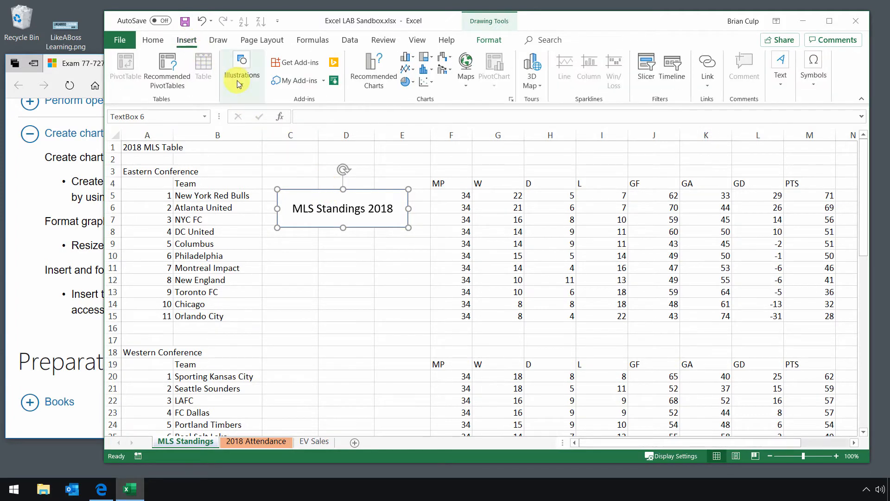
{"action": "left_click", "coordinate": [238, 82]}
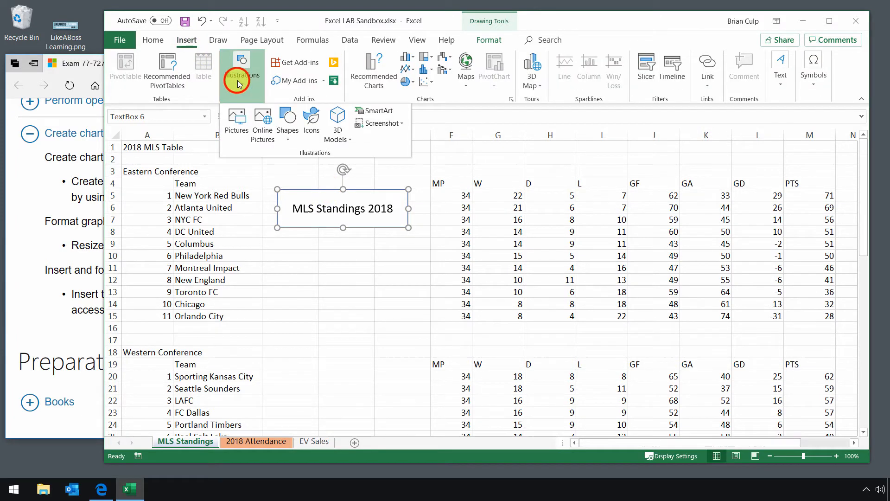
{"action": "left_click", "coordinate": [286, 137]}
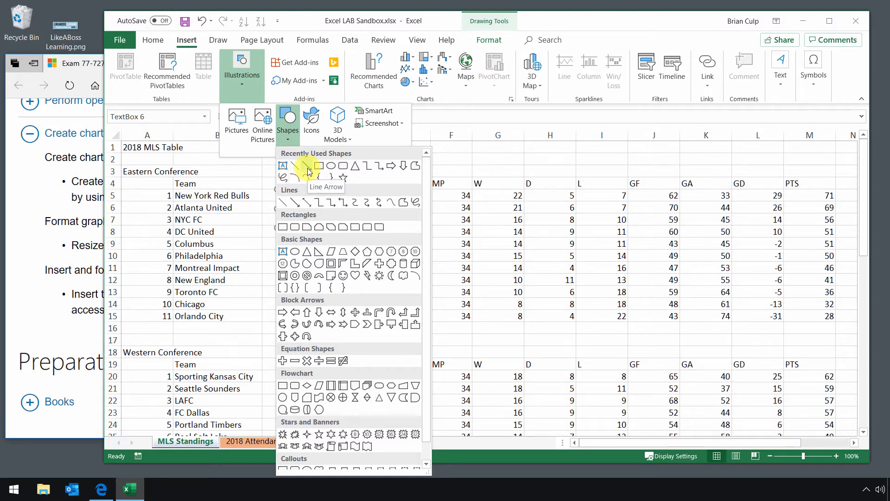
{"action": "left_click", "coordinate": [391, 166]}
{"action": "left_click_drag", "start_coordinate": [330, 254], "coordinate": [382, 267]}
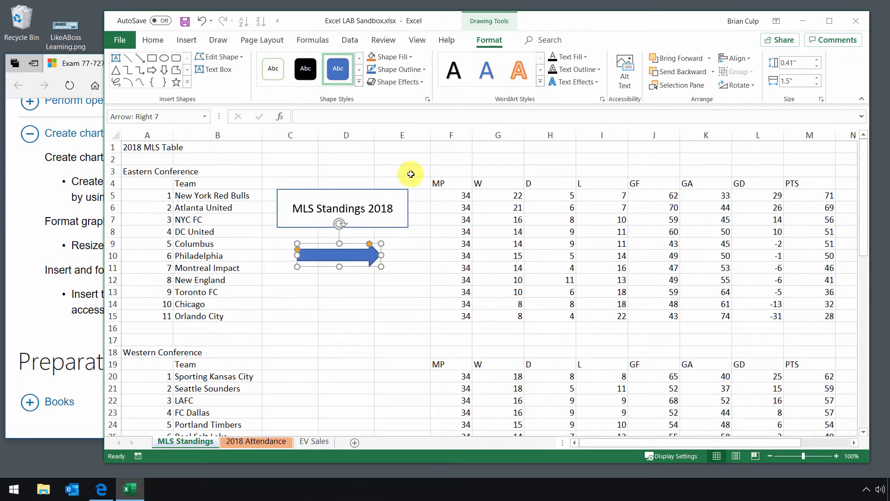
{"action": "key", "text": "Delete"}
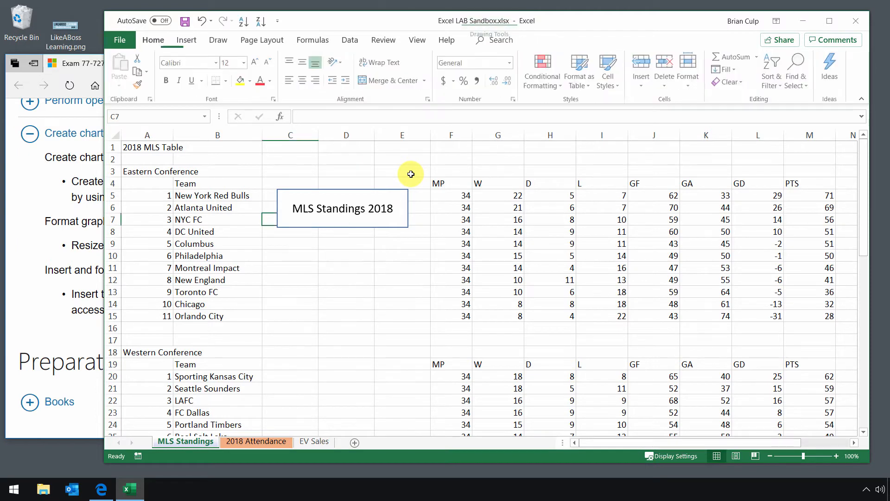
Insert the soccer ball icon from the Sports category into the MLS Standings sheet
{"action": "left_click", "coordinate": [184, 42]}
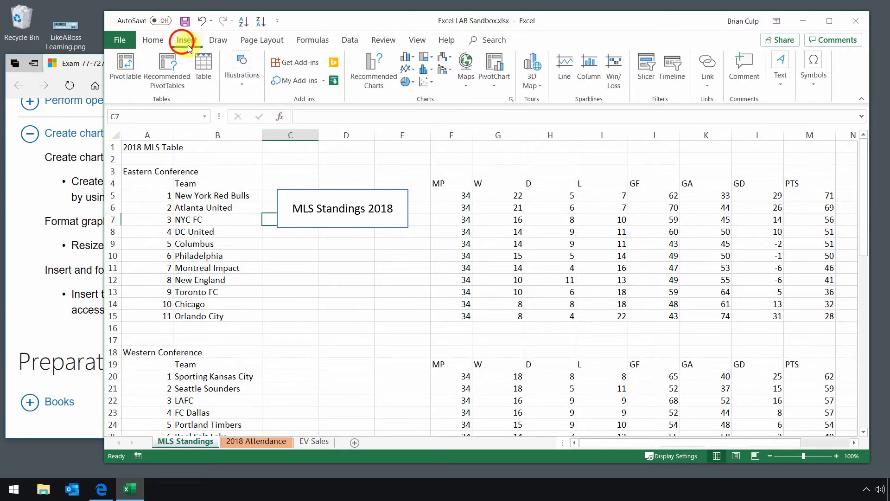
{"action": "left_click", "coordinate": [240, 76]}
{"action": "left_click", "coordinate": [316, 131]}
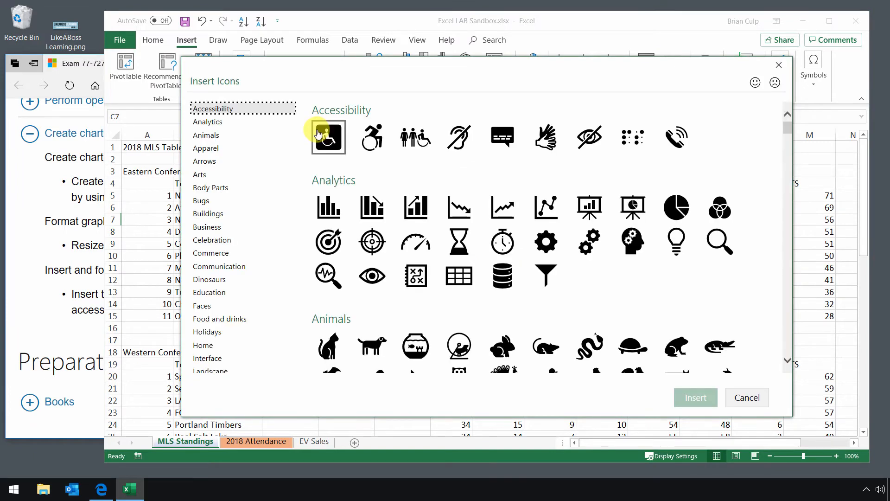
{"action": "scroll", "coordinate": [262, 273], "scroll_direction": "down", "scroll_amount": 5}
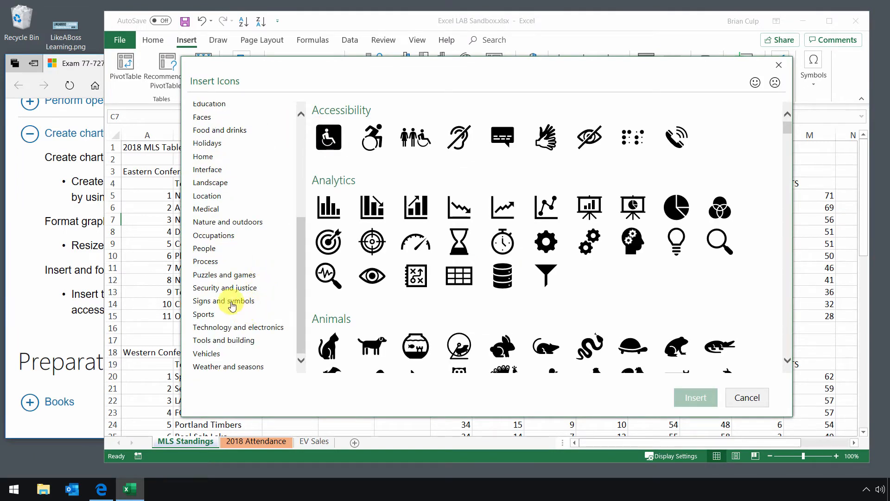
{"action": "left_click", "coordinate": [218, 314]}
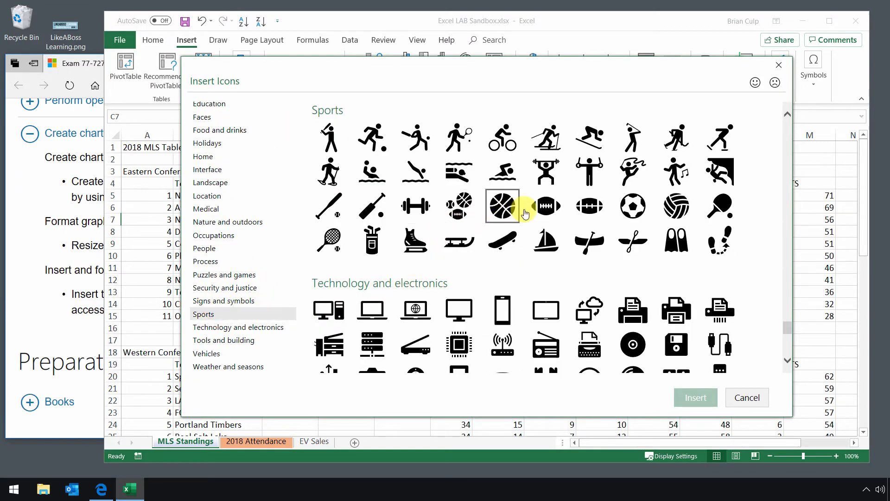
{"action": "left_click", "coordinate": [632, 205]}
{"action": "left_click", "coordinate": [695, 398]}
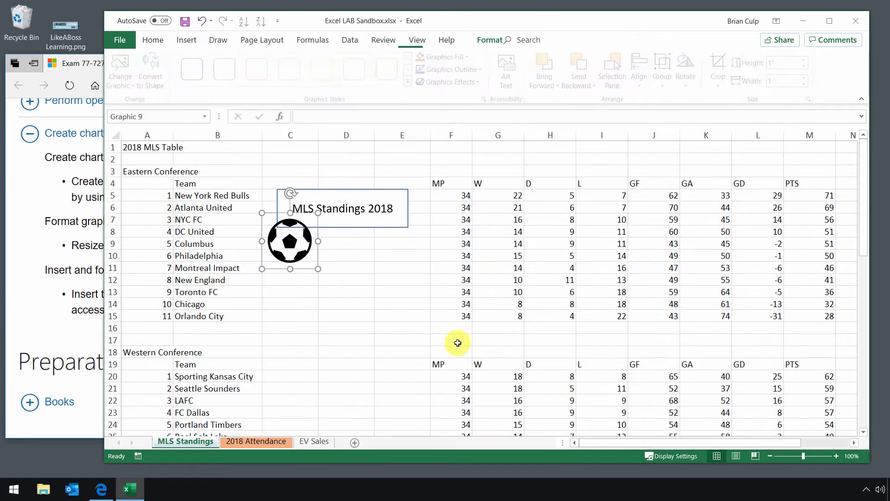
Move the soccer ball icon over the text box's lower edge and apply the solid gray fill preset
{"action": "left_click_drag", "start_coordinate": [286, 242], "coordinate": [315, 233]}
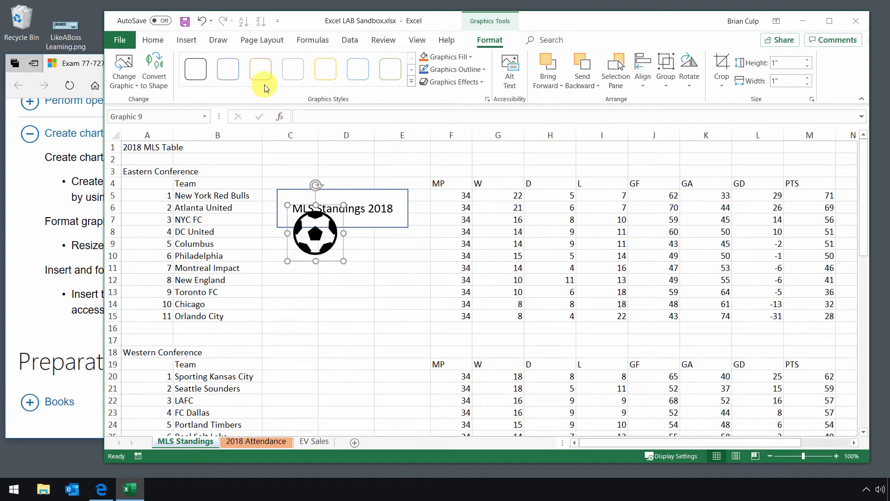
{"action": "left_click", "coordinate": [411, 82]}
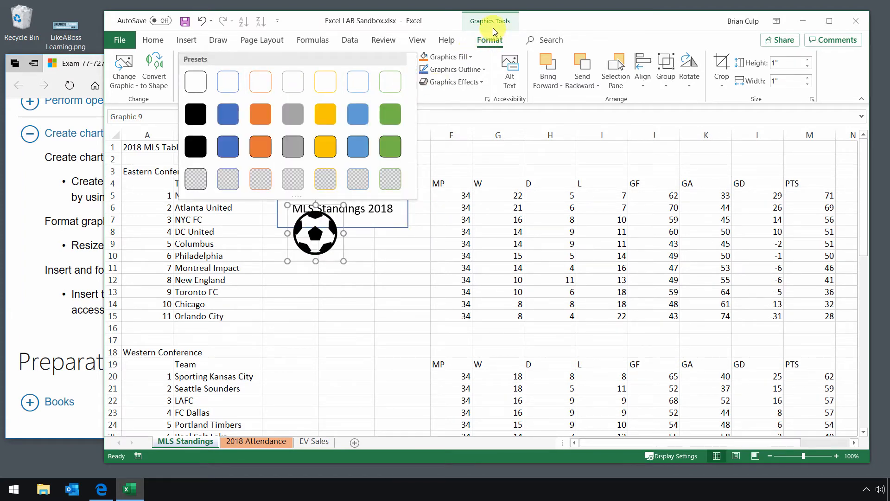
{"action": "left_click", "coordinate": [291, 115]}
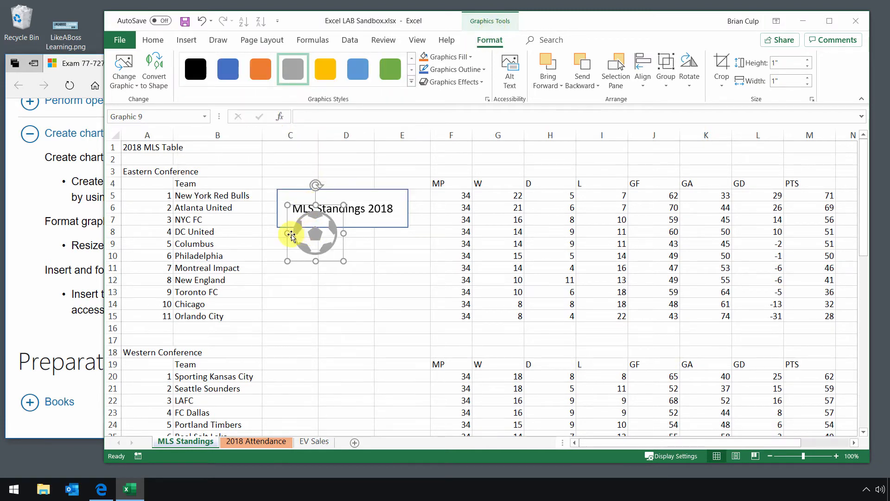
Enlarge the soccer ball to about 1.31 inches and position it behind the text box's lower edge around column D
{"action": "left_click_drag", "start_coordinate": [288, 259], "coordinate": [270, 279]}
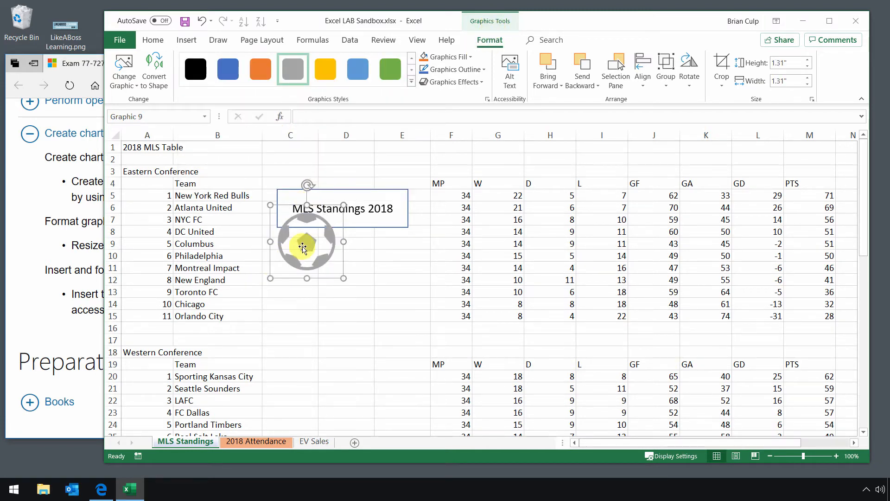
{"action": "left_click_drag", "start_coordinate": [304, 243], "coordinate": [201, 244]}
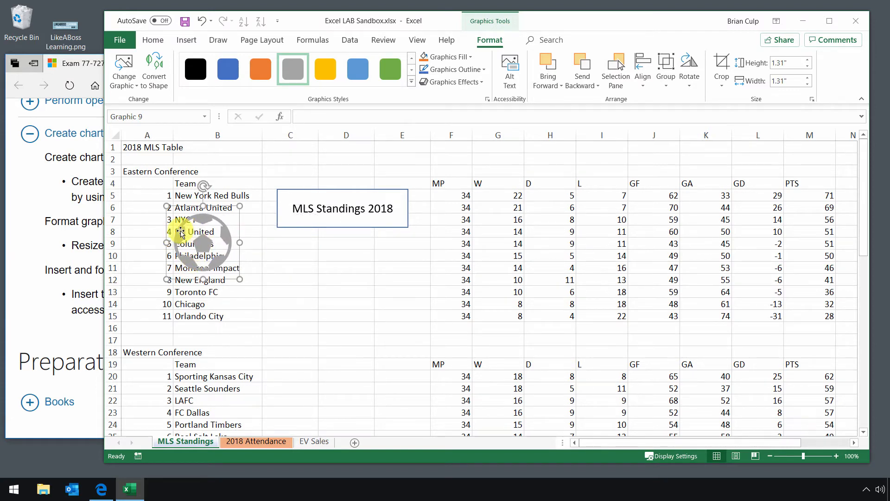
{"action": "left_click_drag", "start_coordinate": [181, 235], "coordinate": [355, 235]}
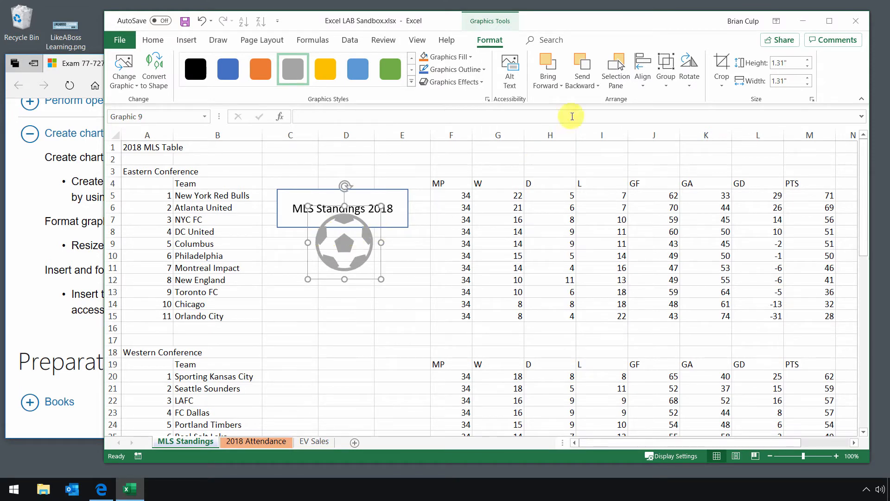
{"action": "left_click", "coordinate": [587, 67]}
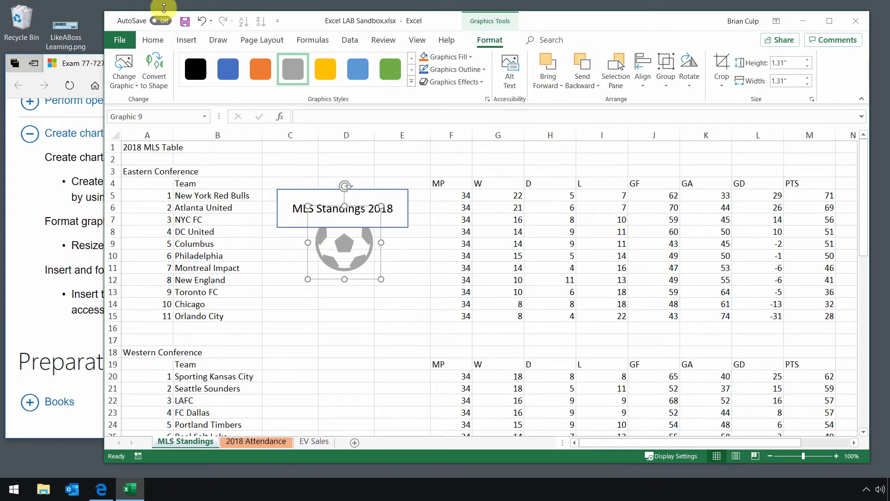
Insert the picture MLS Logo.png from the Desktop folder into the MLS Standings sheet
{"action": "left_click", "coordinate": [188, 40]}
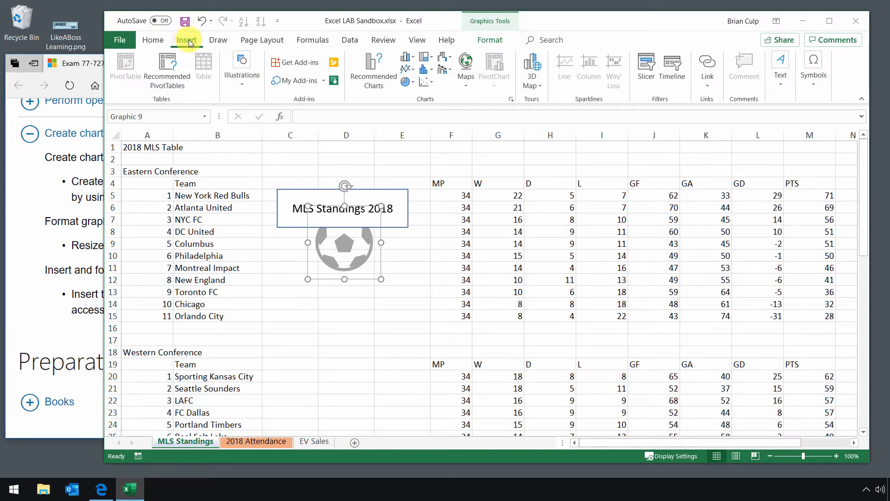
{"action": "left_click", "coordinate": [239, 74]}
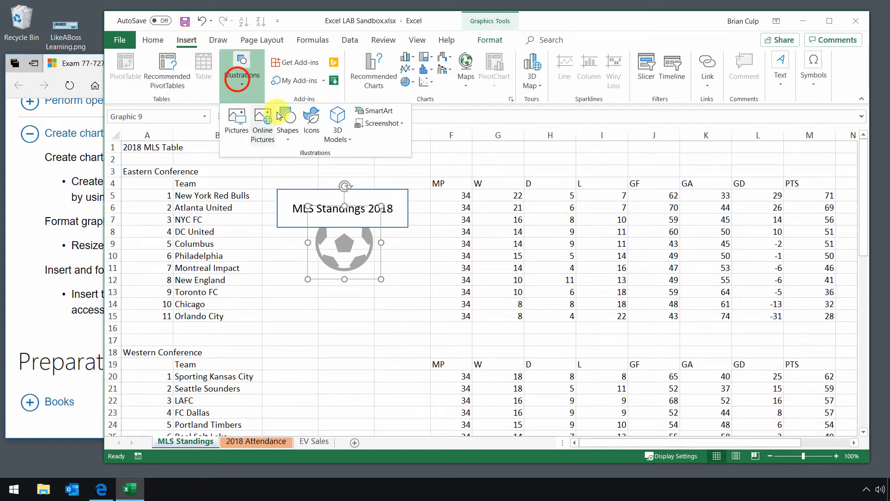
{"action": "left_click", "coordinate": [239, 124]}
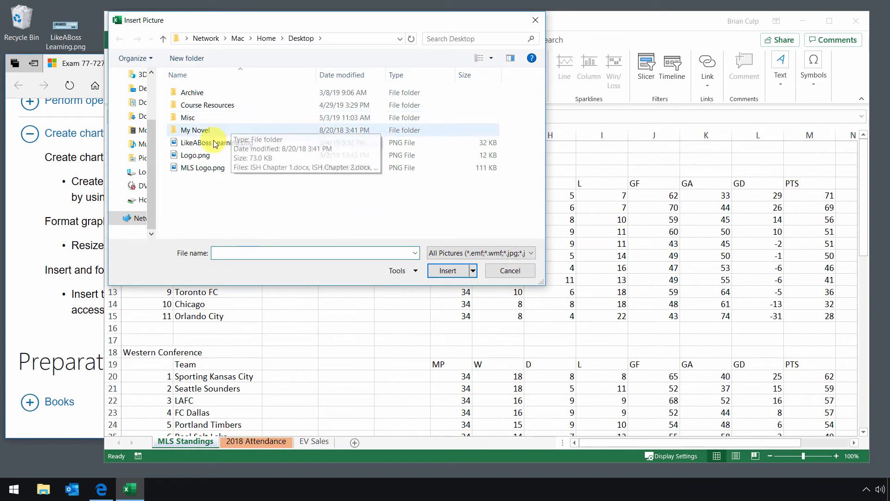
{"action": "left_click", "coordinate": [200, 170]}
{"action": "left_click", "coordinate": [446, 271]}
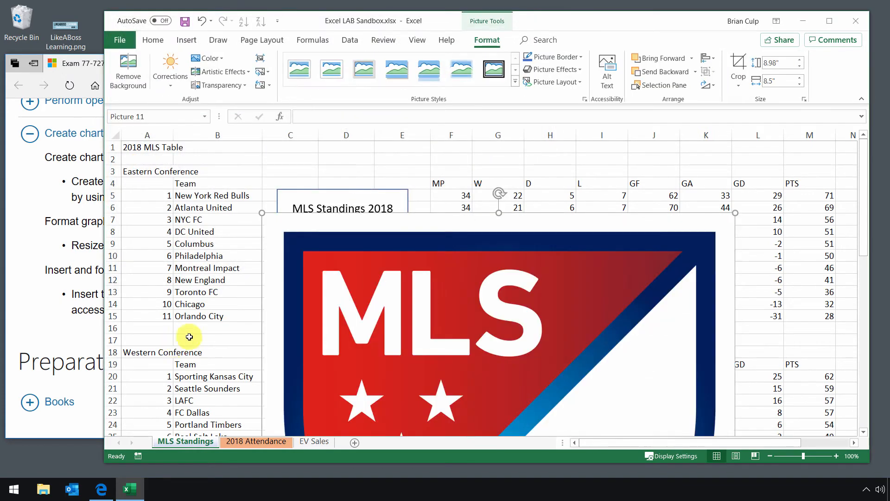
Shrink the MLS logo to about 1.95 inches high and 1.84 inches wide and position it below the text box, over the soccer ball's lower part
{"action": "left_click_drag", "start_coordinate": [261, 213], "coordinate": [404, 289]}
{"action": "left_click_drag", "start_coordinate": [466, 356], "coordinate": [542, 210]}
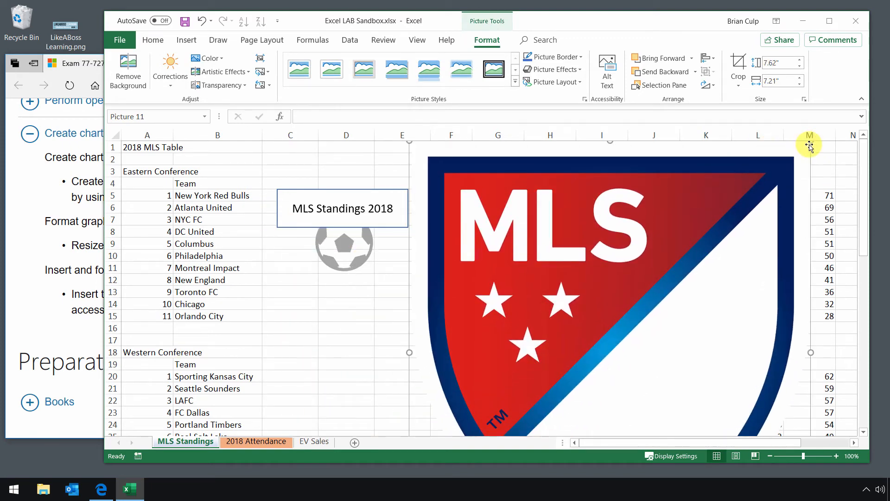
{"action": "left_click_drag", "start_coordinate": [810, 143], "coordinate": [375, 257]}
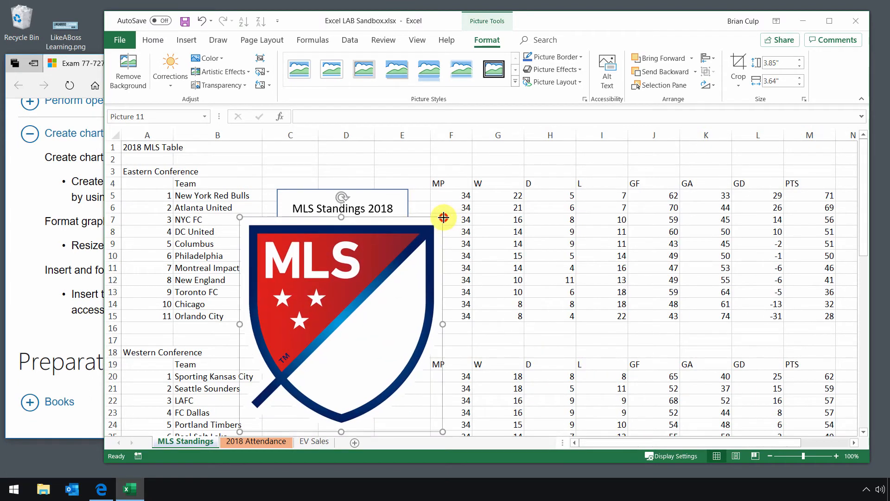
{"action": "left_click_drag", "start_coordinate": [443, 217], "coordinate": [345, 315]}
{"action": "left_click_drag", "start_coordinate": [297, 346], "coordinate": [344, 281]}
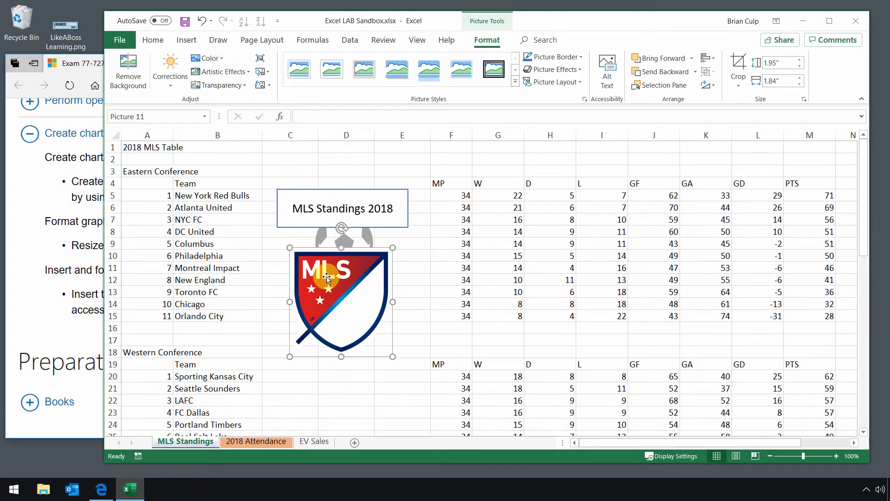
Apply the outer shadow preset that falls straight down beneath the MLS logo picture
{"action": "right_click", "coordinate": [349, 271]}
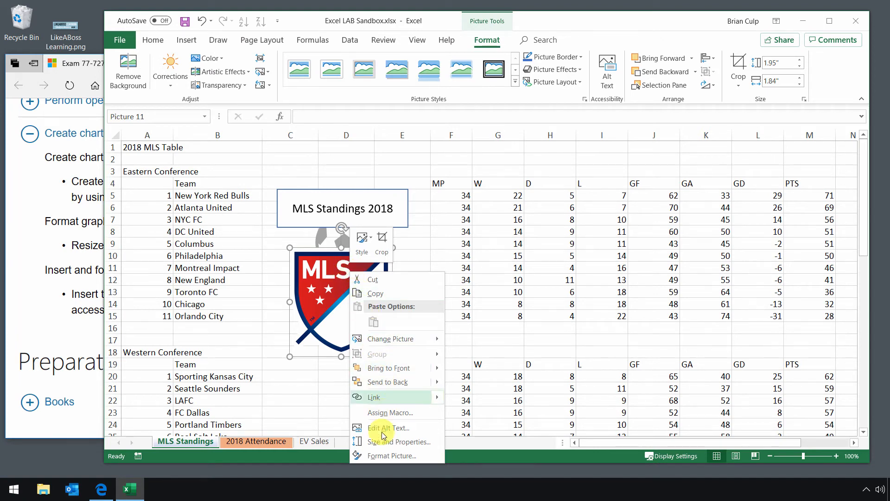
{"action": "left_click", "coordinate": [384, 457]}
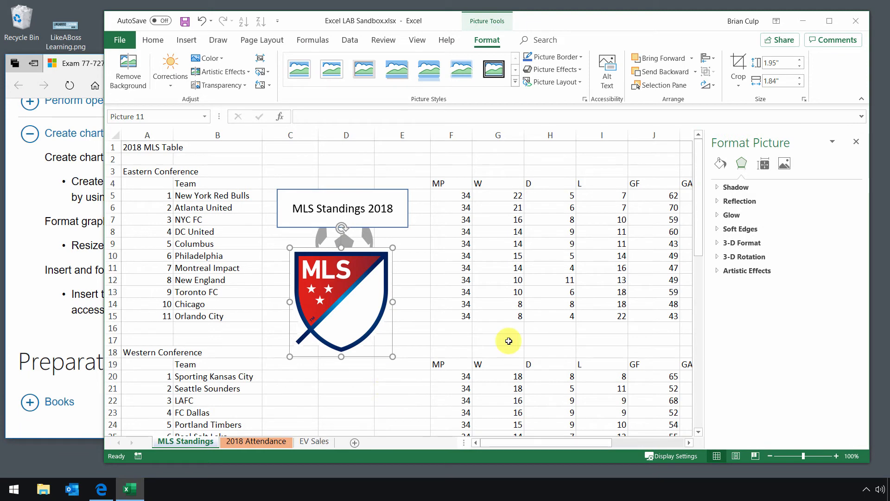
{"action": "left_click", "coordinate": [784, 164]}
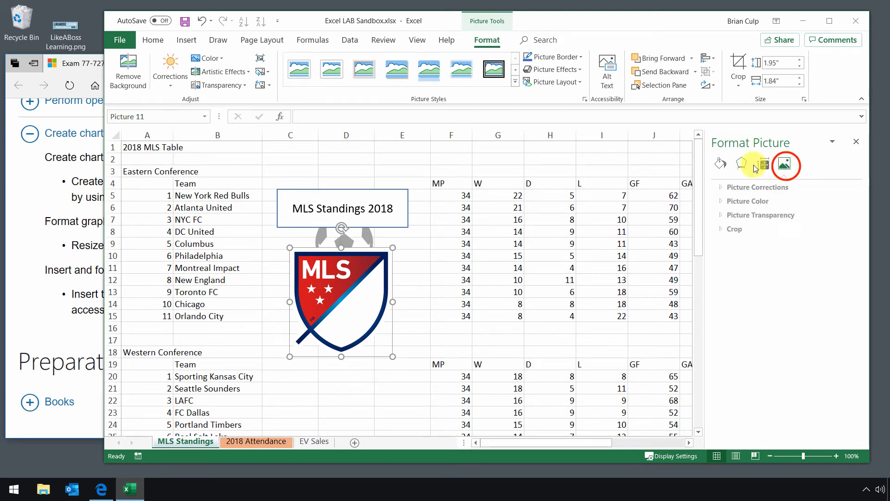
{"action": "left_click", "coordinate": [741, 164]}
{"action": "left_click", "coordinate": [717, 187]}
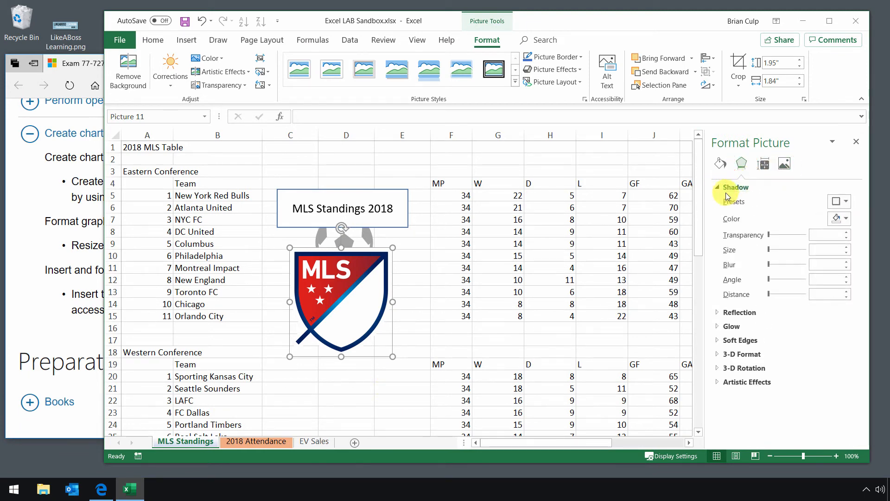
{"action": "left_click", "coordinate": [840, 201]}
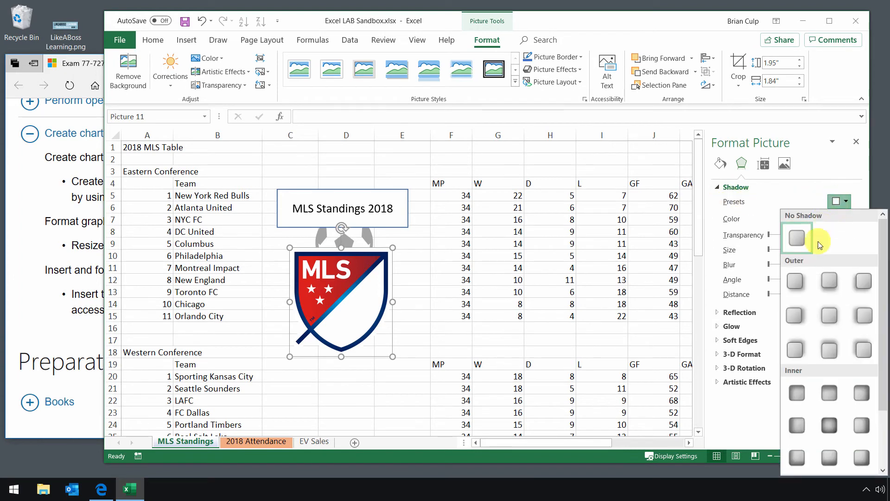
{"action": "left_click", "coordinate": [831, 281]}
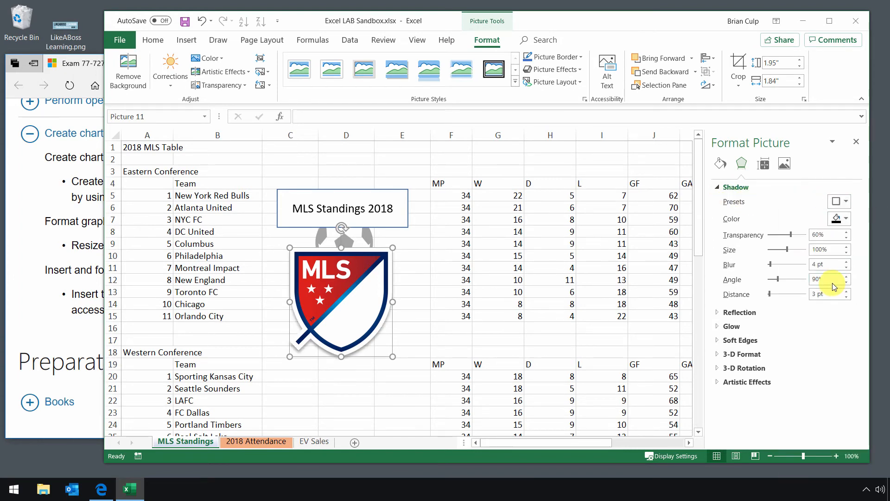
{"action": "left_click", "coordinate": [717, 187]}
Add the alt text "This is the MLS logo." to the logo picture and close the formatting panes
{"action": "right_click", "coordinate": [348, 286]}
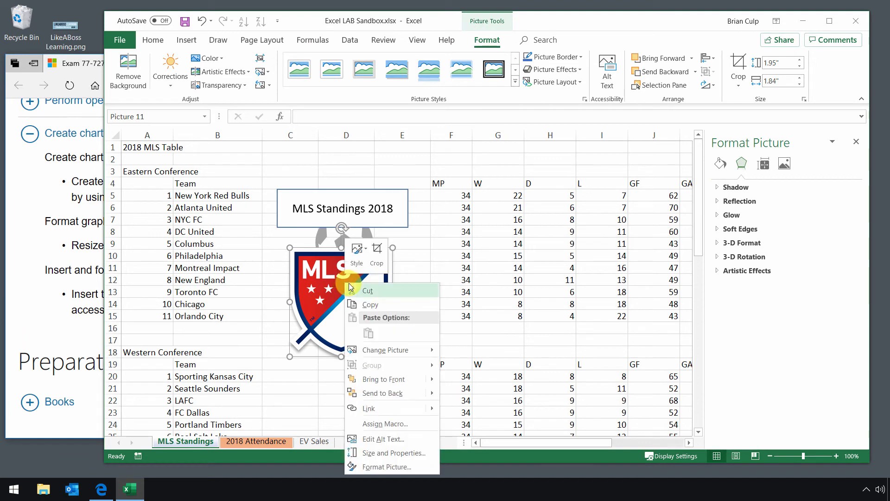
{"action": "left_click", "coordinate": [387, 440]}
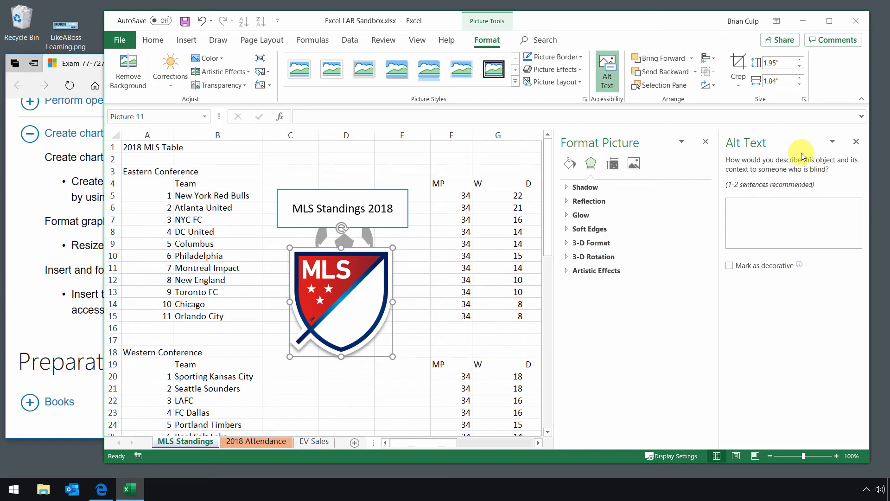
{"action": "left_click", "coordinate": [757, 218]}
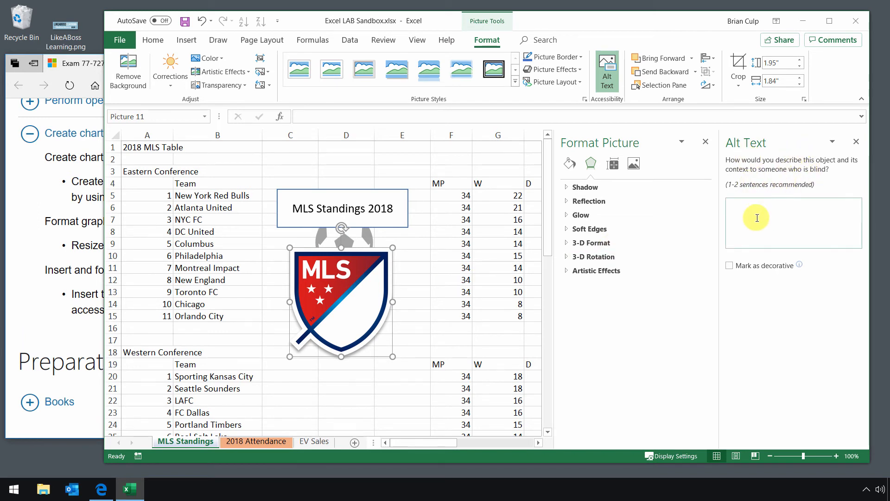
{"action": "left_click", "coordinate": [762, 229]}
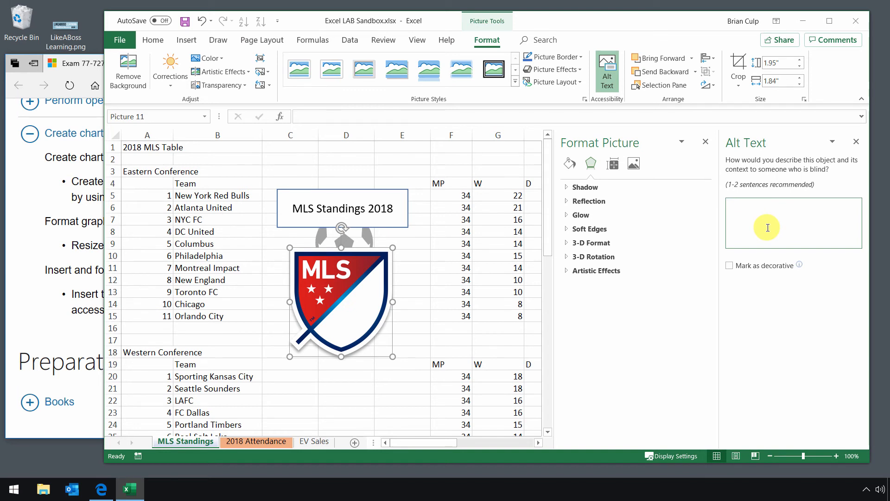
{"action": "type", "text": "This is the MLS logo."}
{"action": "left_click", "coordinate": [856, 142]}
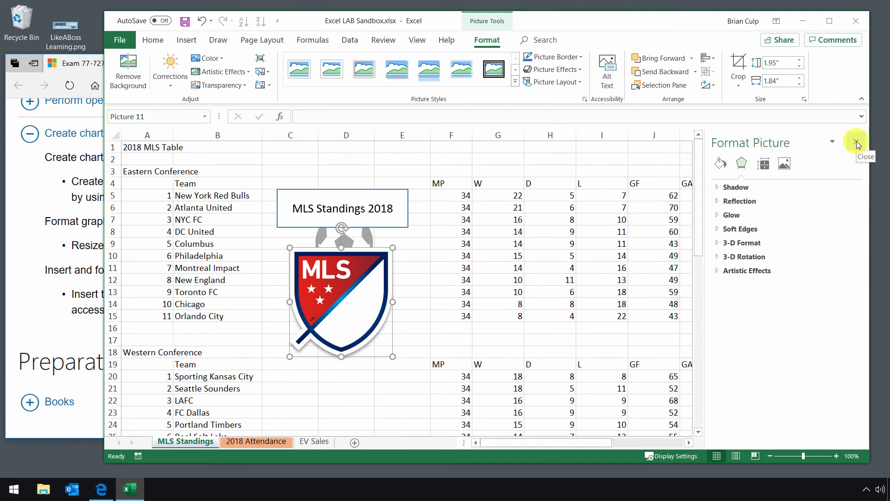
{"action": "left_click", "coordinate": [856, 142]}
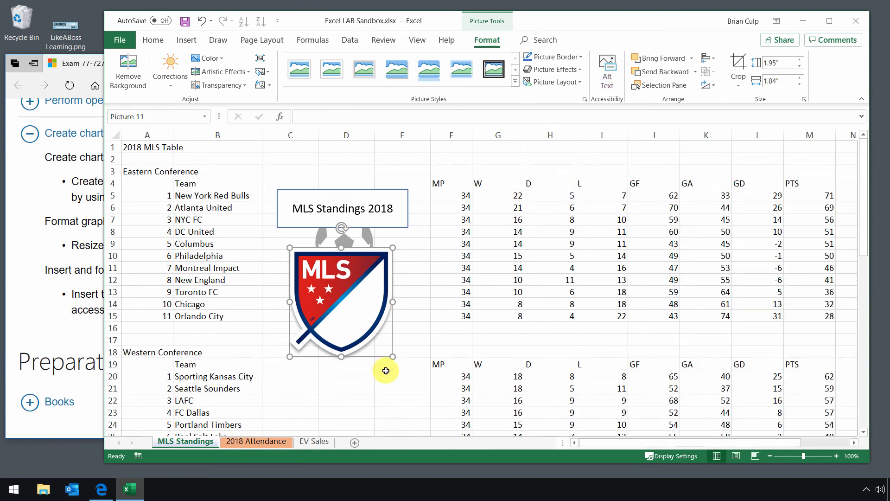